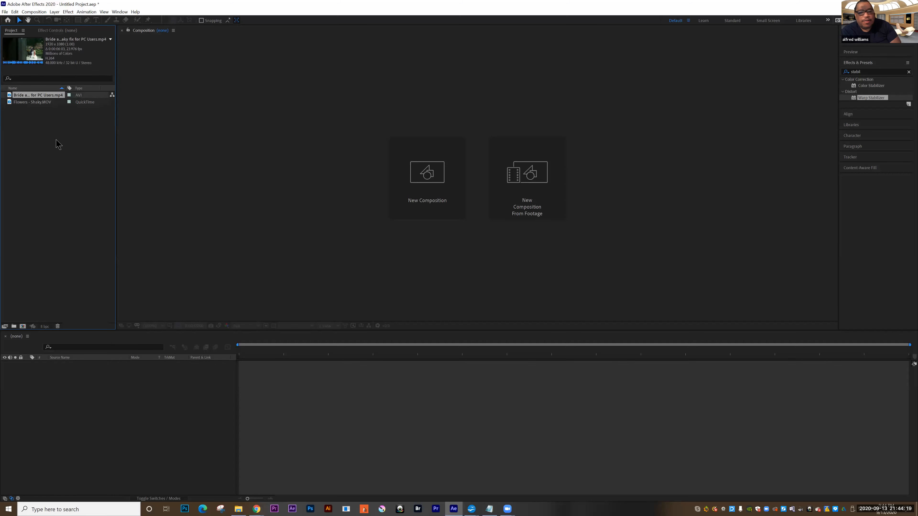
Create a new composition from the Bride and Groom shaky footage and preview its playback.
drag(11, 101, 22, 327)
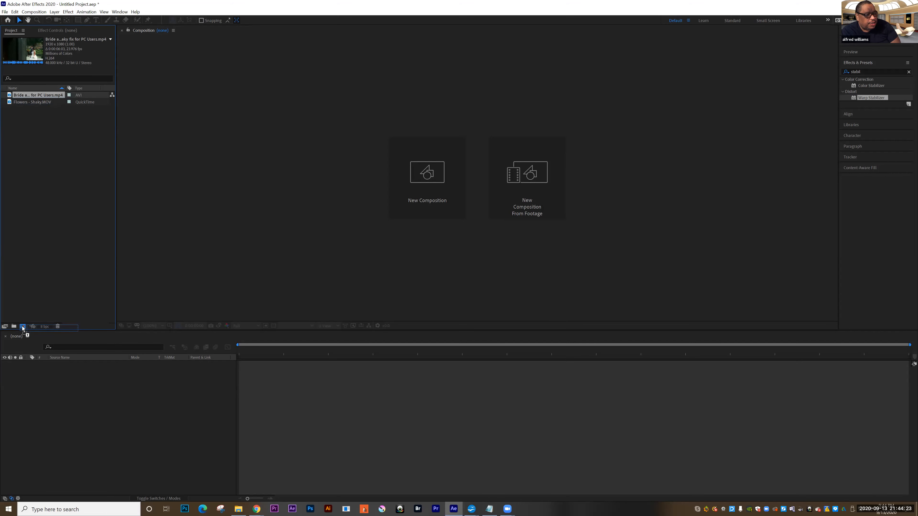
key(space)
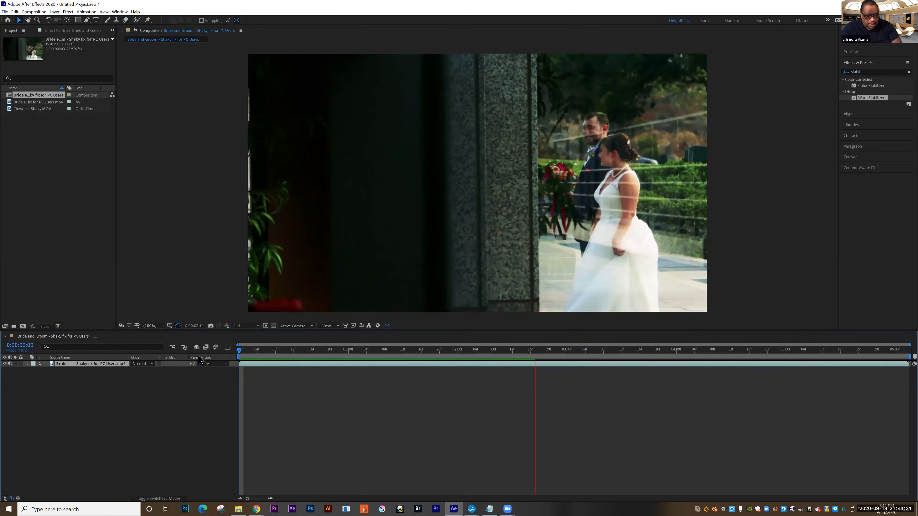
key(space)
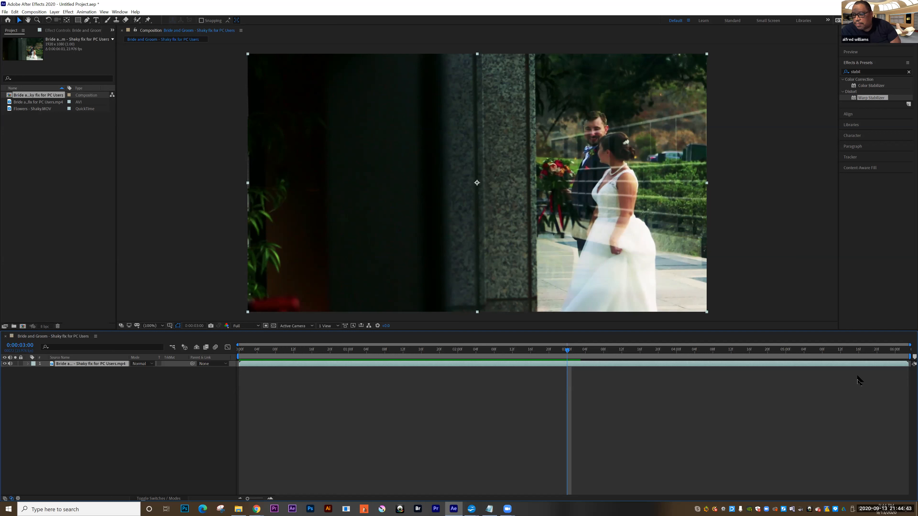
Shorten the composition's work area to end at about 2 seconds and preview that section from the first frame.
drag(887, 357, 422, 357)
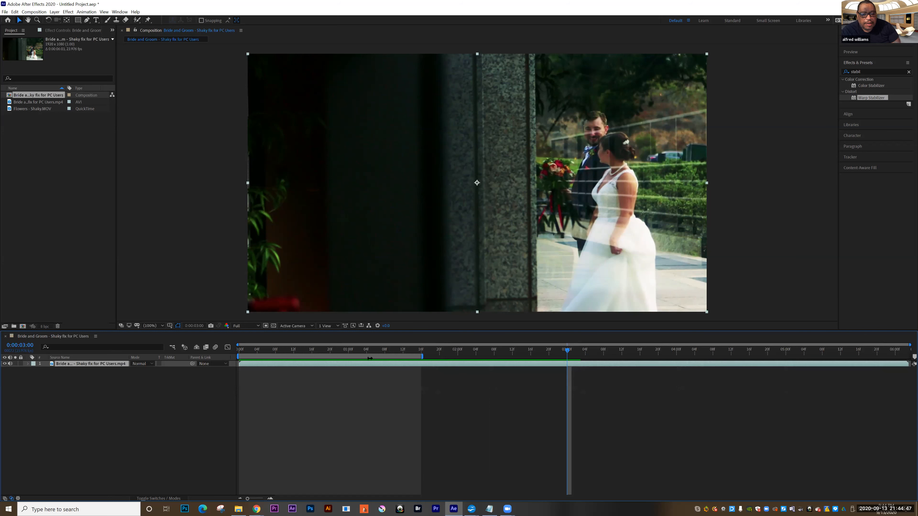
drag(348, 357, 463, 353)
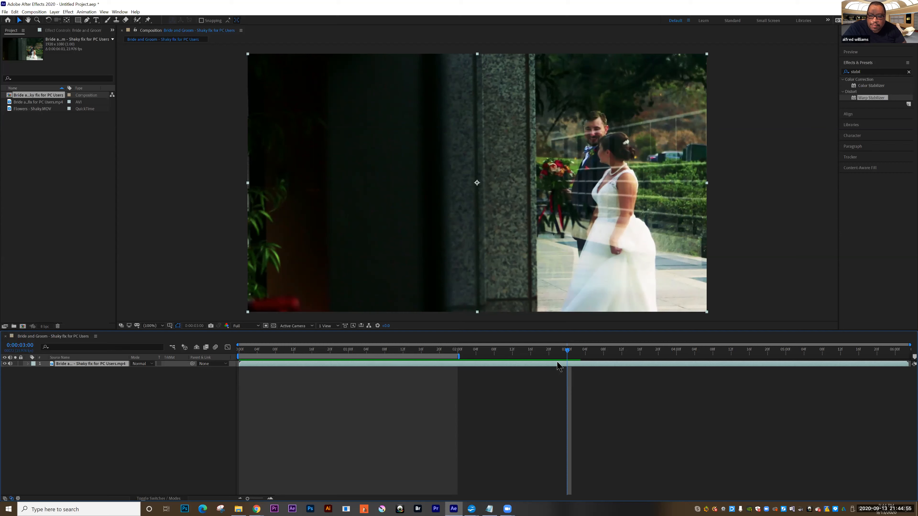
drag(567, 350, 526, 349)
drag(435, 352, 238, 382)
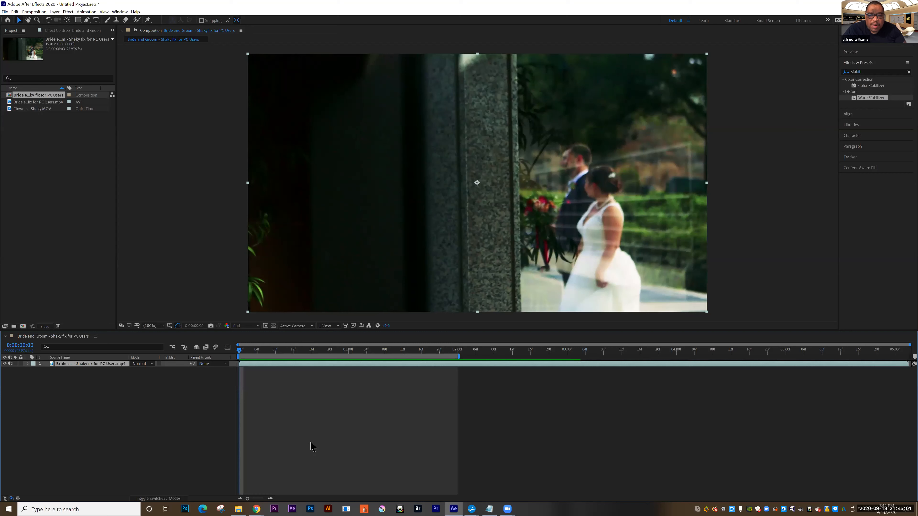
key(space)
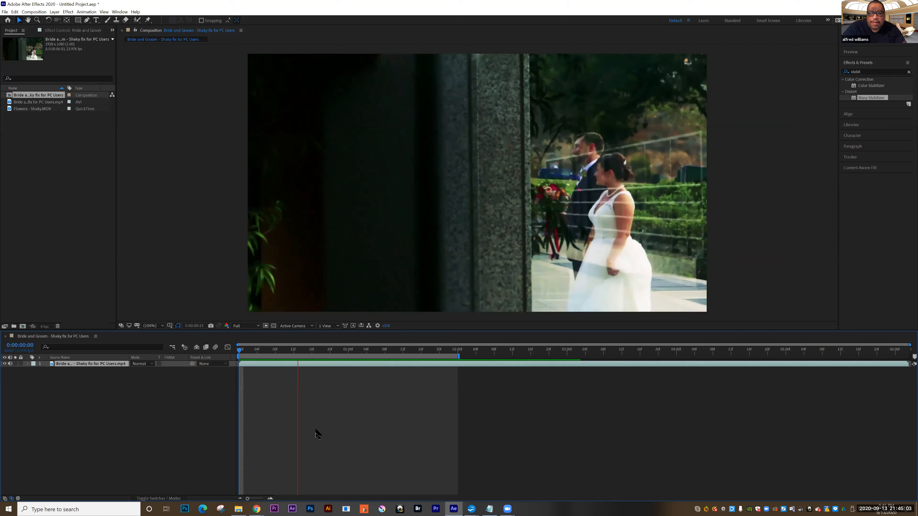
key(space)
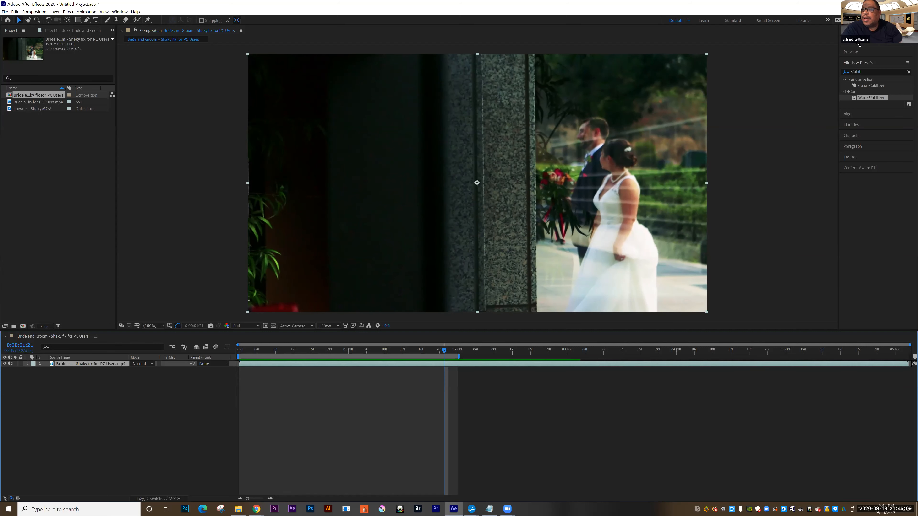
Search the effects for "stabilize" and apply Warp Stabilizer to the bride and groom clip.
click(849, 72)
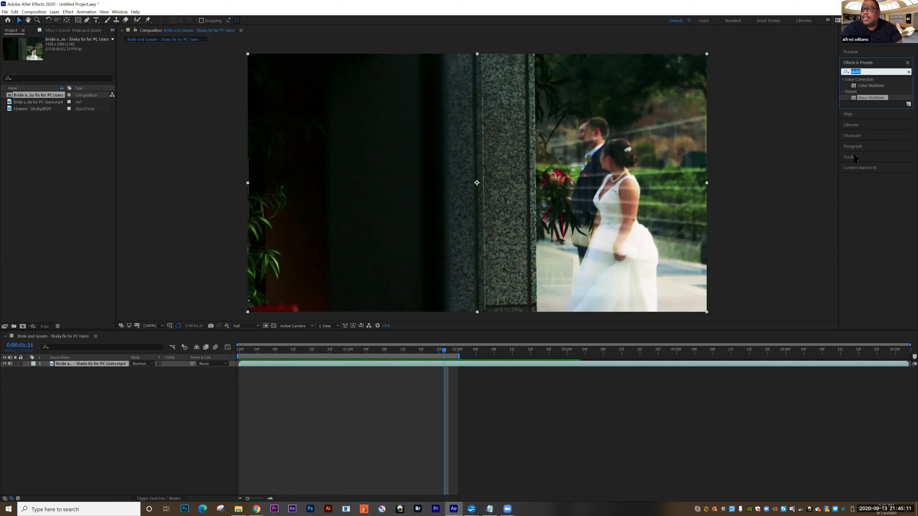
text(s)
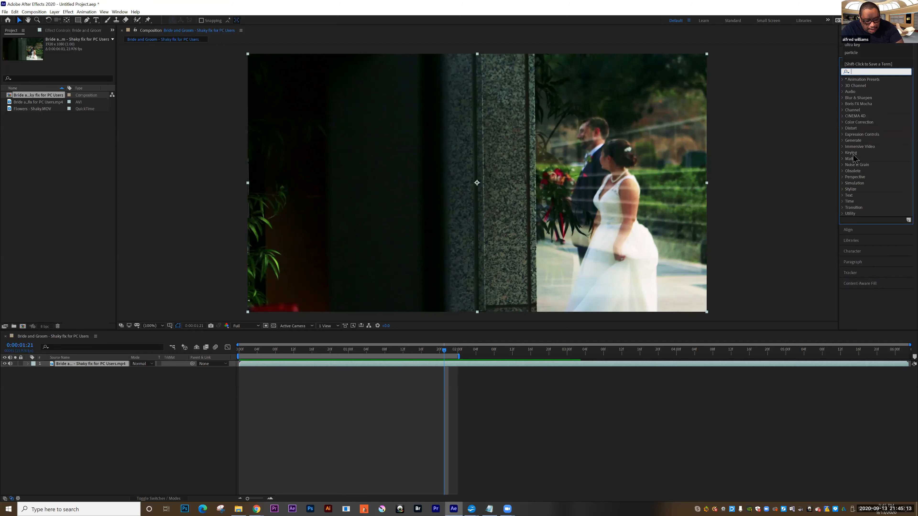
text(ta)
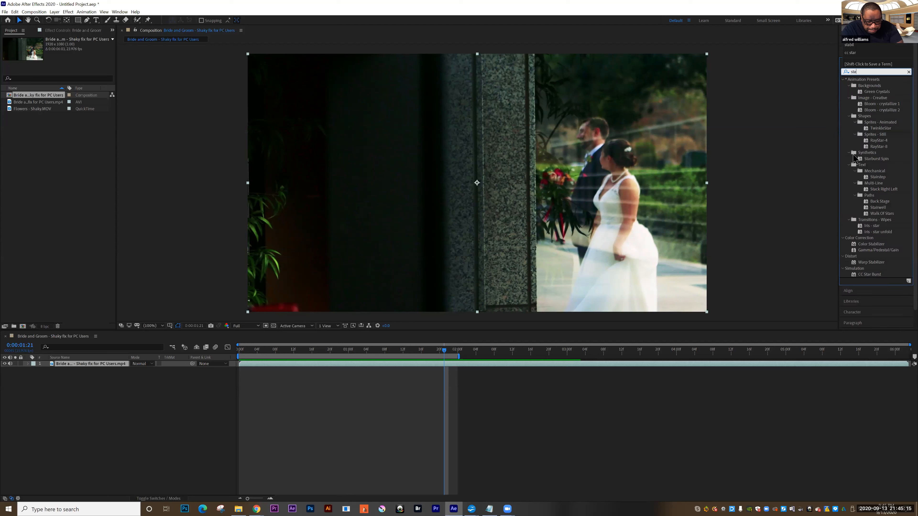
text(bilize)
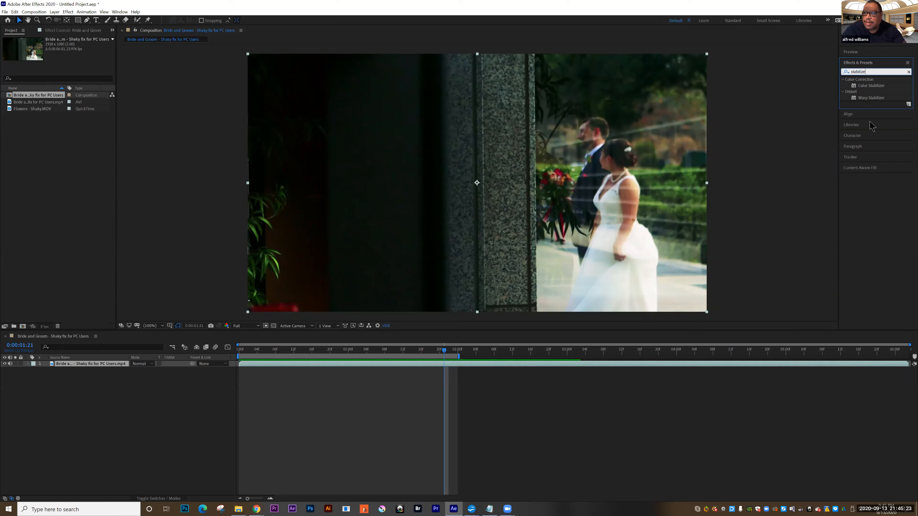
click(865, 98)
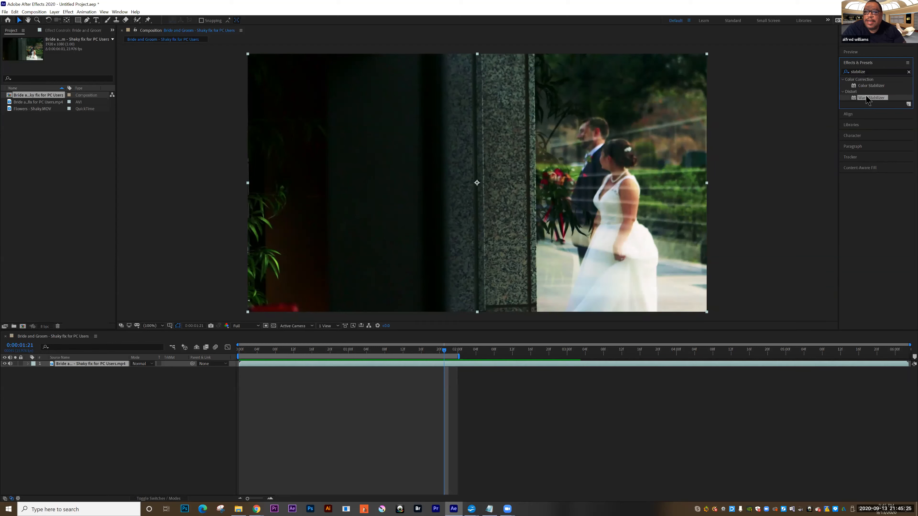
drag(867, 102, 530, 164)
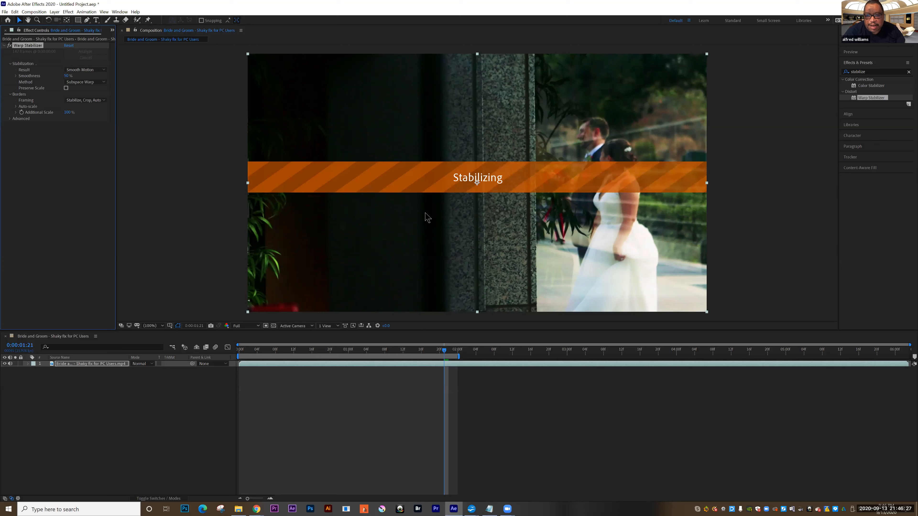
Preview the stabilized bride and groom clip from the first frame.
drag(445, 357, 236, 365)
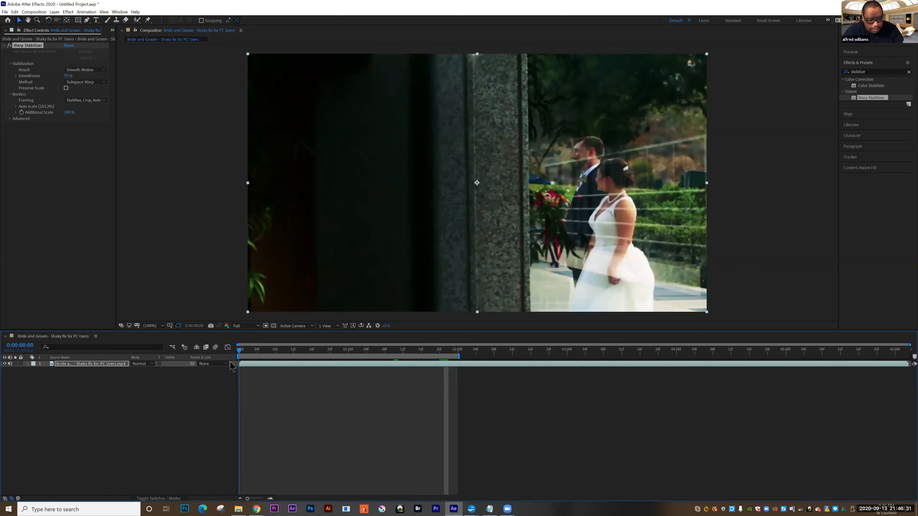
key(space)
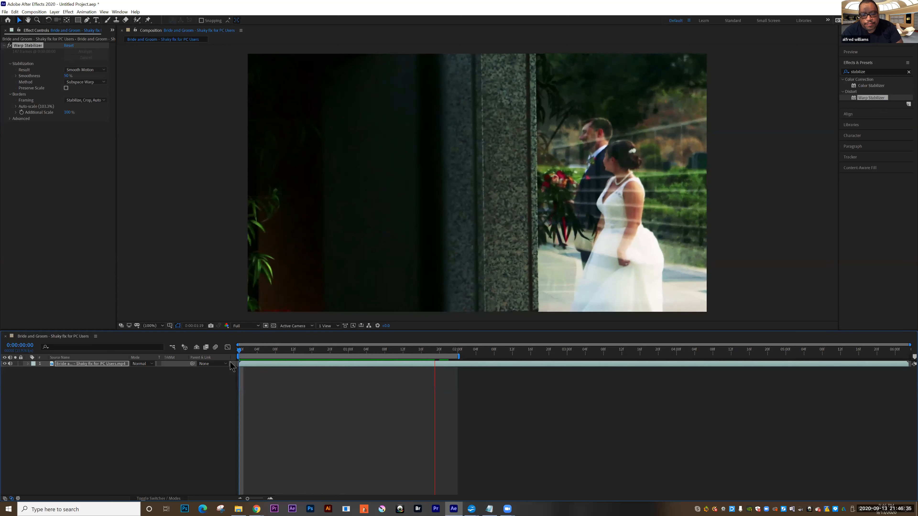
key(space)
key(space)
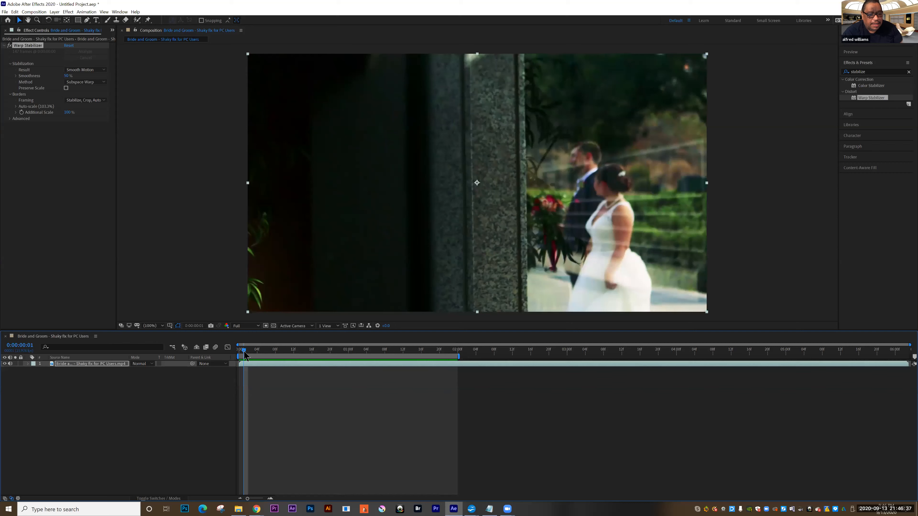
Set the stabilization method to Position, Scale, Rotation with Stabilize Only framing, and preview the clip from the start.
click(77, 82)
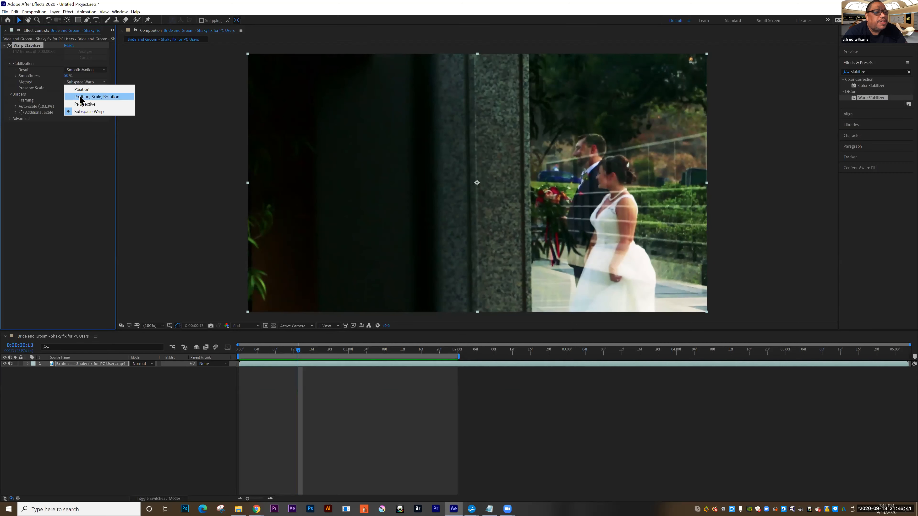
click(80, 97)
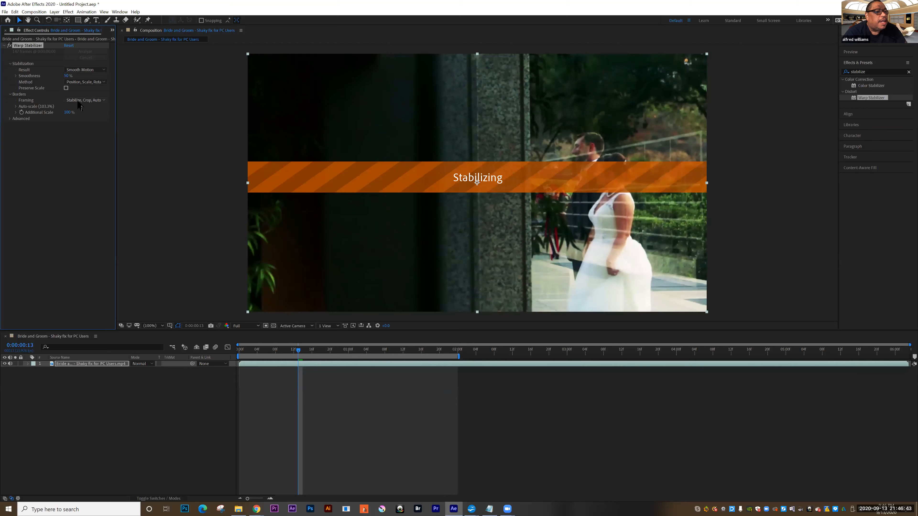
click(79, 101)
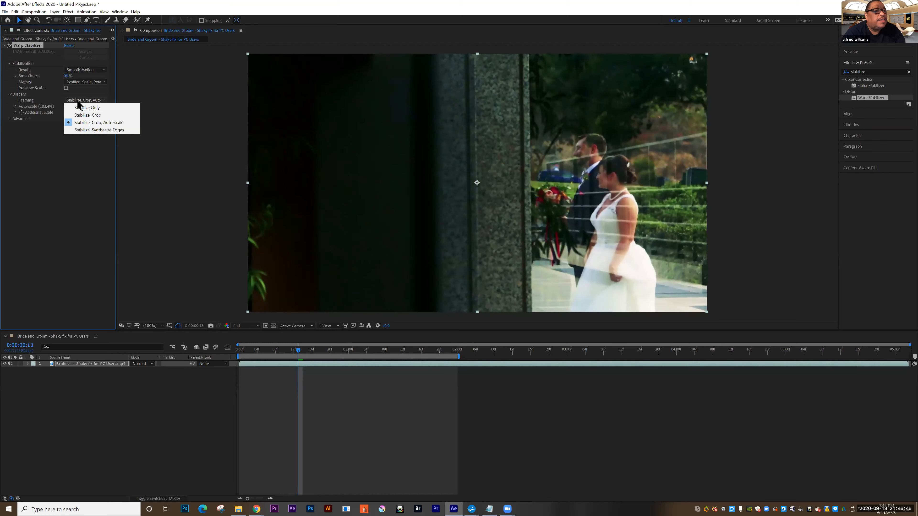
click(78, 108)
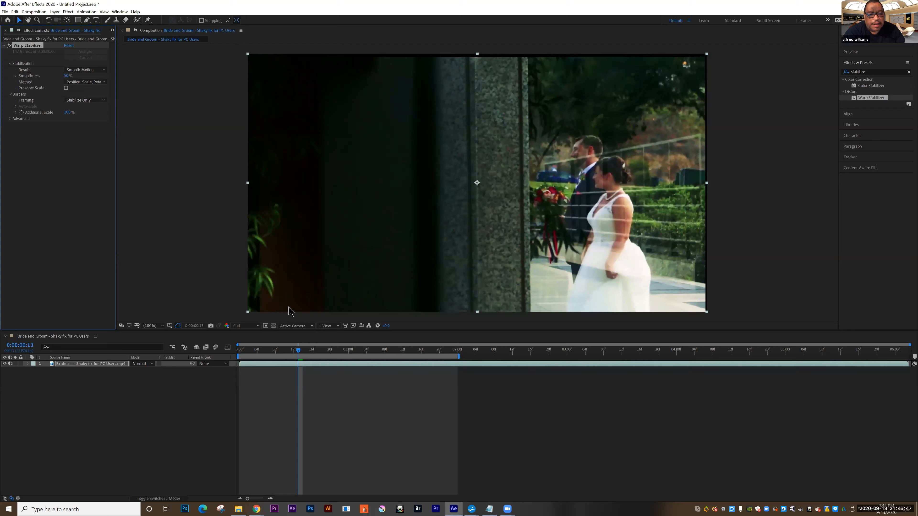
drag(292, 358, 239, 359)
key(space)
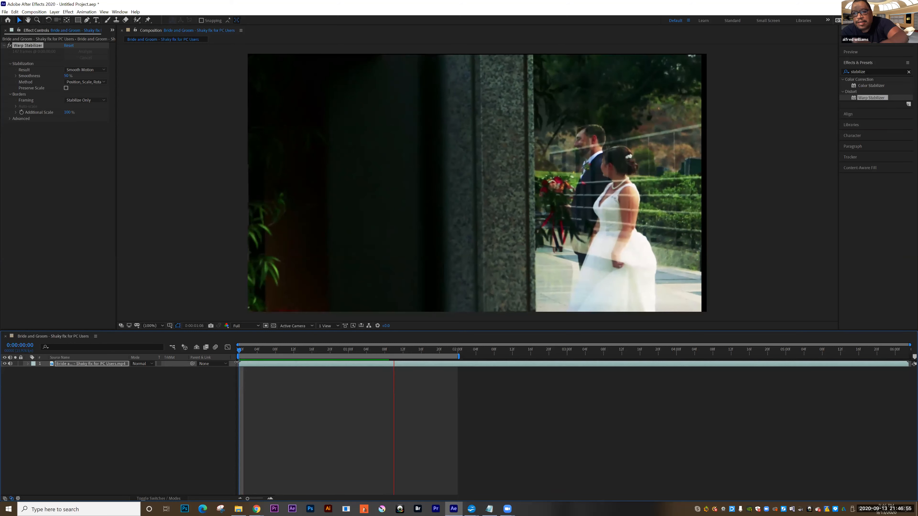
key(space)
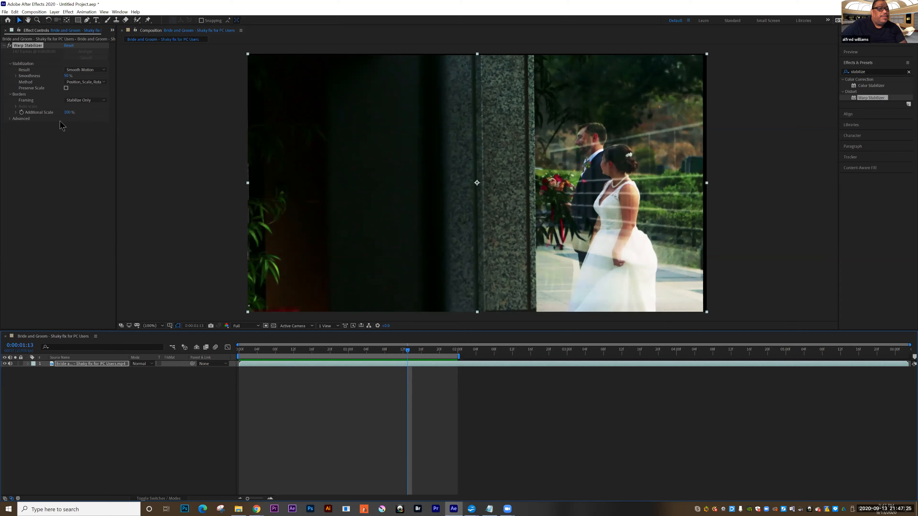
Set the stabilization method to Position and the border framing to Stabilize, Crop, Auto-scale.
click(68, 70)
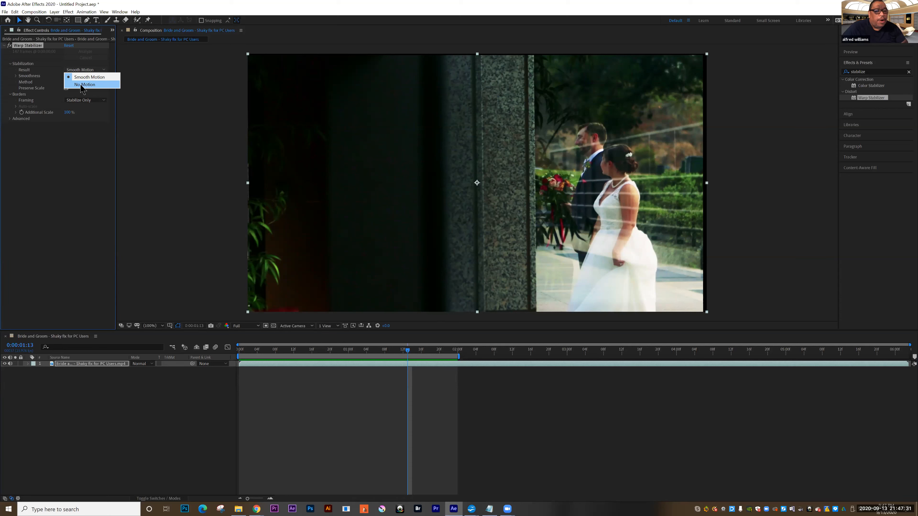
click(134, 180)
click(82, 82)
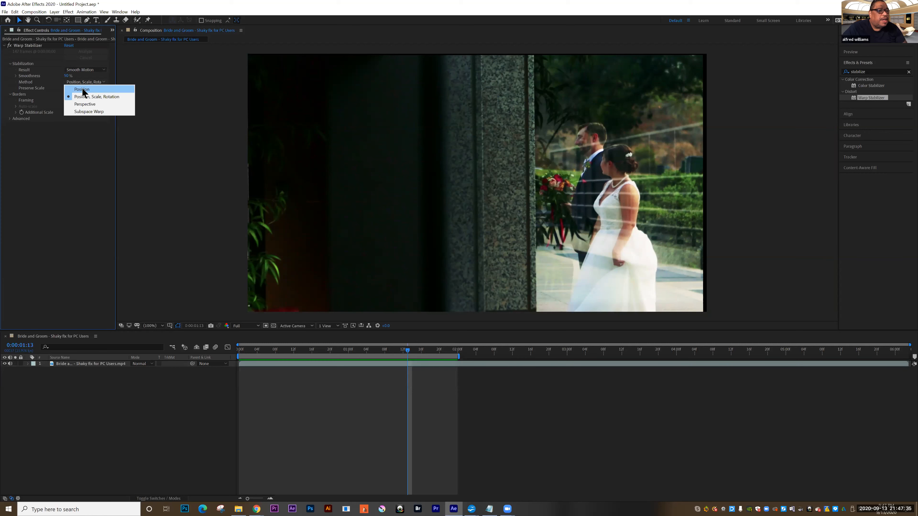
click(83, 90)
click(84, 100)
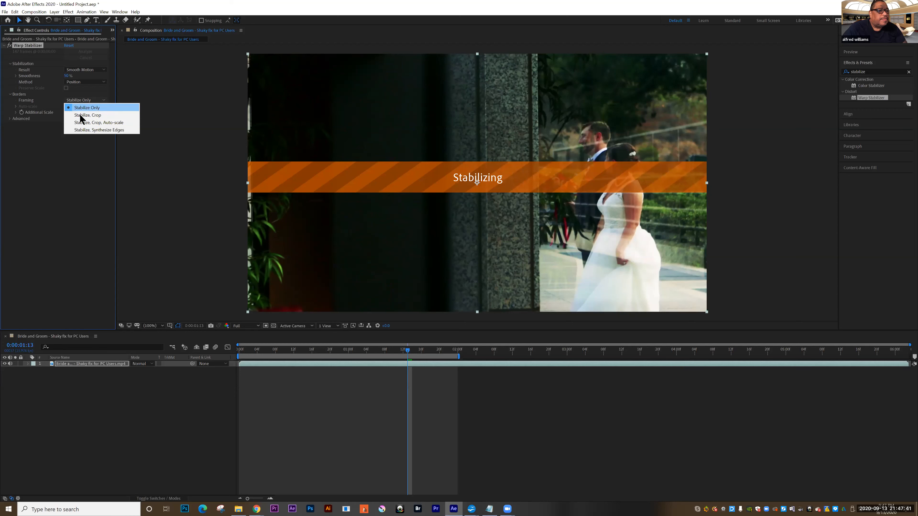
key(Return)
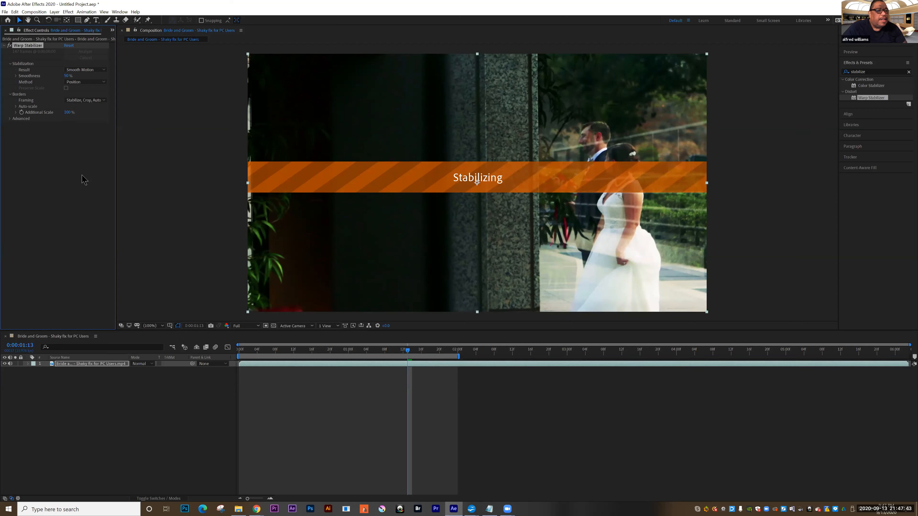
Expand Warp Stabilizer's Advanced settings and preview the bride and groom clip from the start.
click(9, 119)
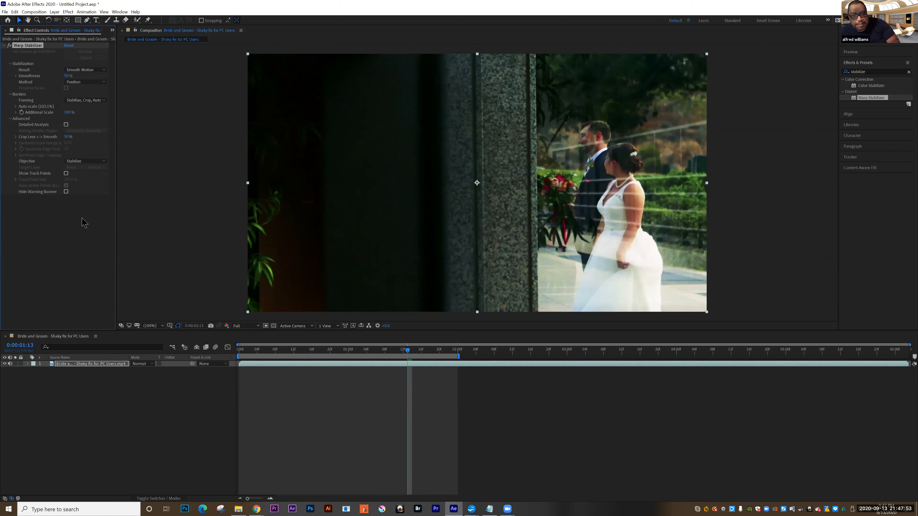
key(space)
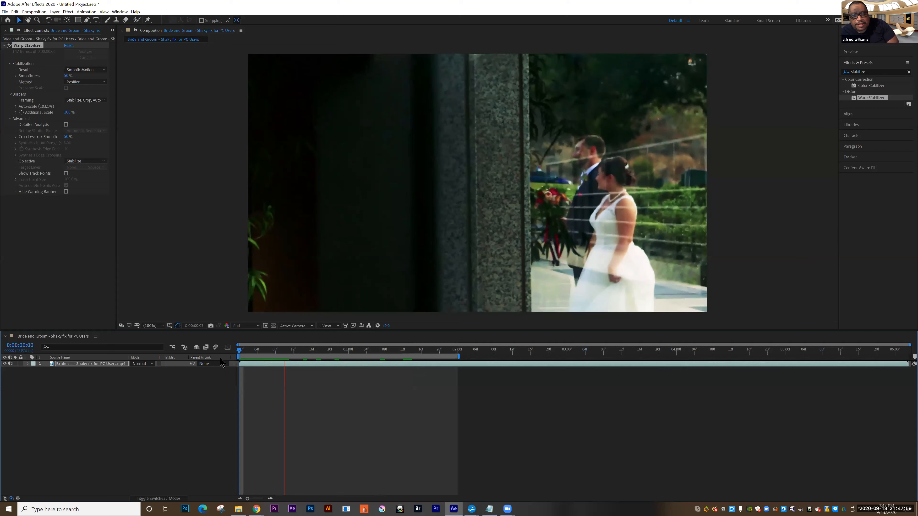
key(space)
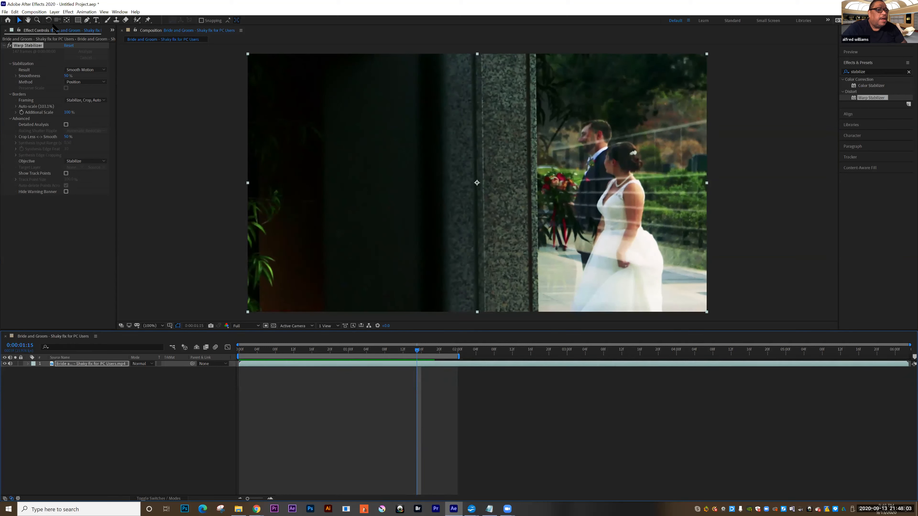
Return to the project's footage list, create a composition from Flowers - Shaky.MOV and preview it.
click(113, 31)
click(127, 41)
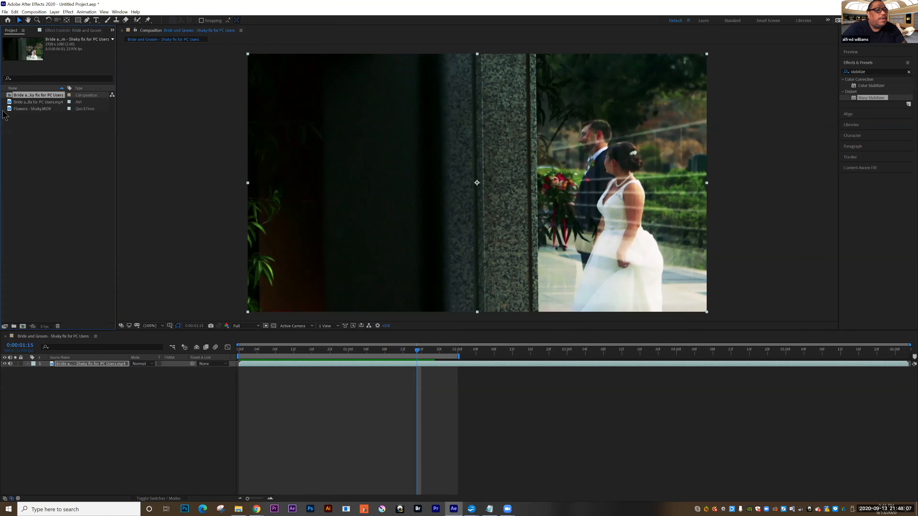
click(23, 110)
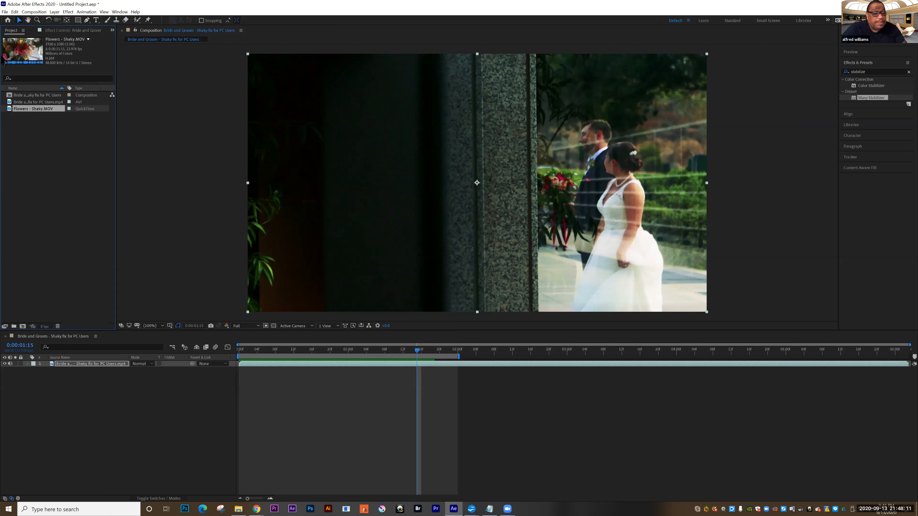
drag(13, 110, 23, 327)
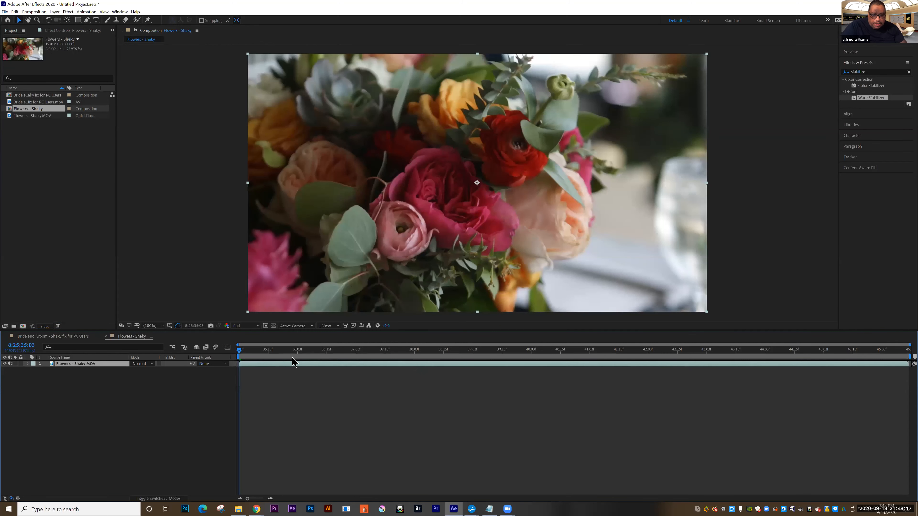
key(space)
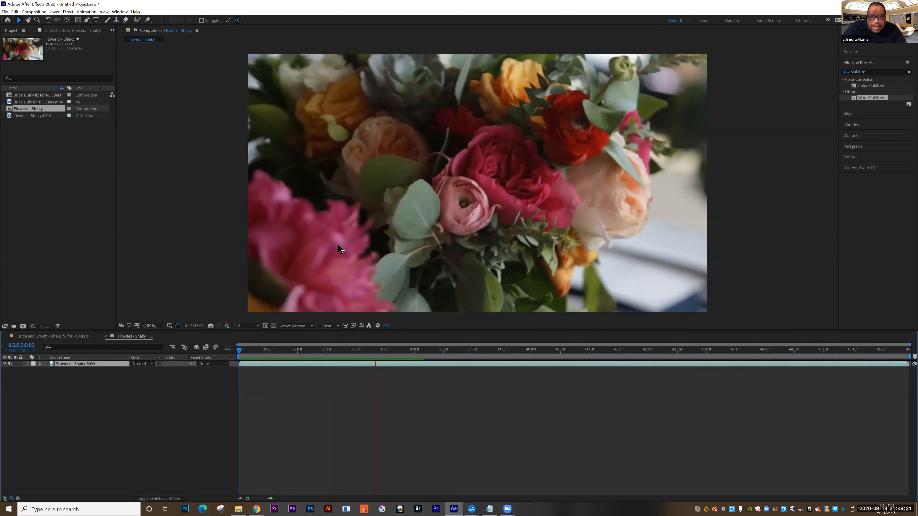
key(space)
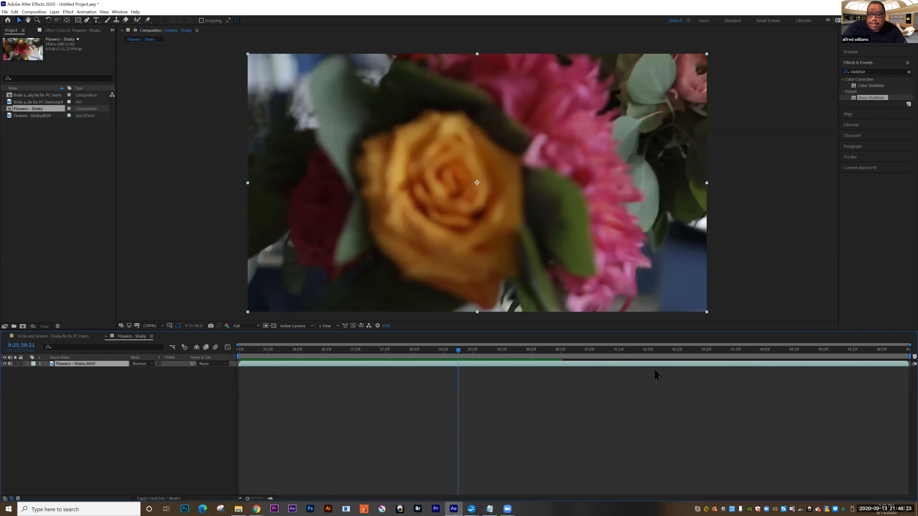
Shorten the flowers composition's work area to end at about 39:00 and apply Warp Stabilizer to its clip.
drag(909, 356, 473, 352)
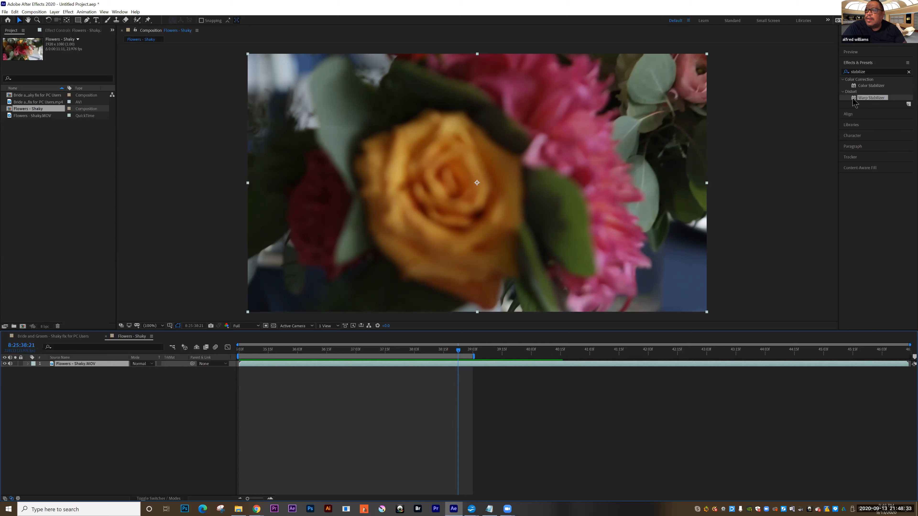
drag(868, 98, 433, 183)
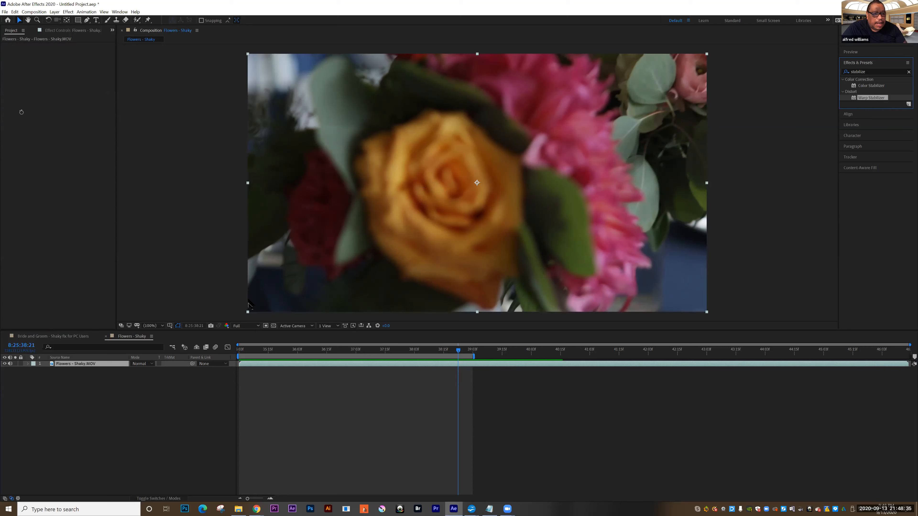